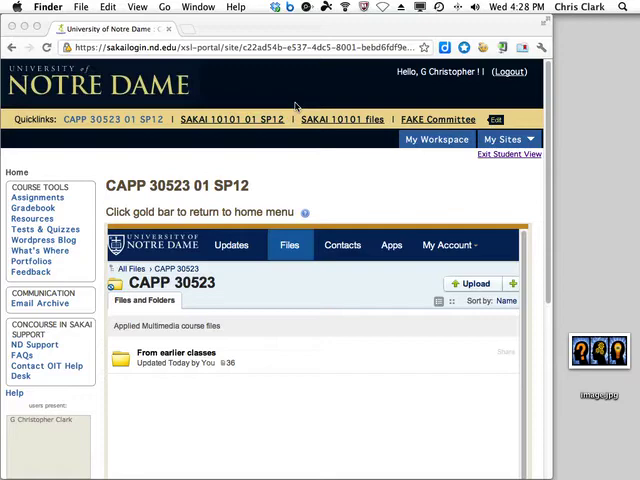
Step: Drag image.jpg from the desktop into CAPP 30523, preview it, then return to the folder
{"action": "left_click", "coordinate": [549, 255]}
{"action": "left_click_drag", "start_coordinate": [547, 271], "coordinate": [547, 340]}
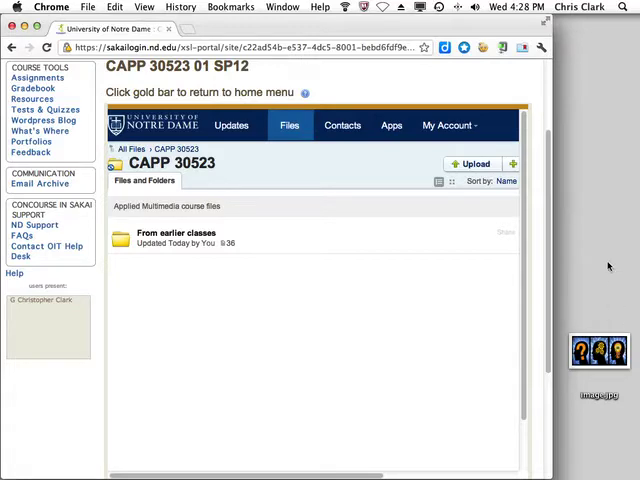
{"action": "left_click", "coordinate": [604, 352]}
{"action": "left_click_drag", "start_coordinate": [604, 352], "coordinate": [245, 323]}
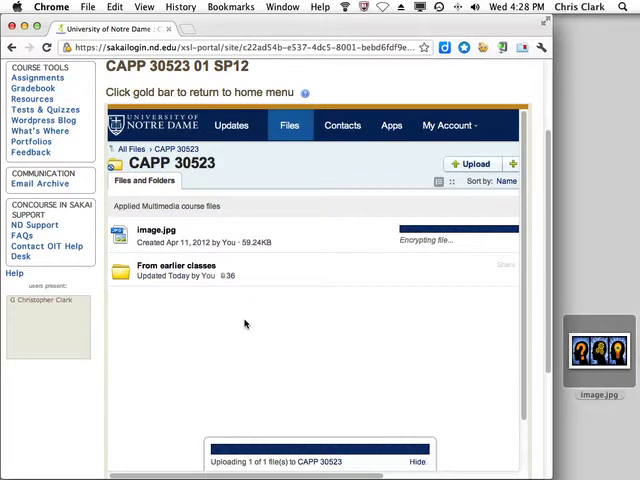
{"action": "mouse_move", "coordinate": [156, 272]}
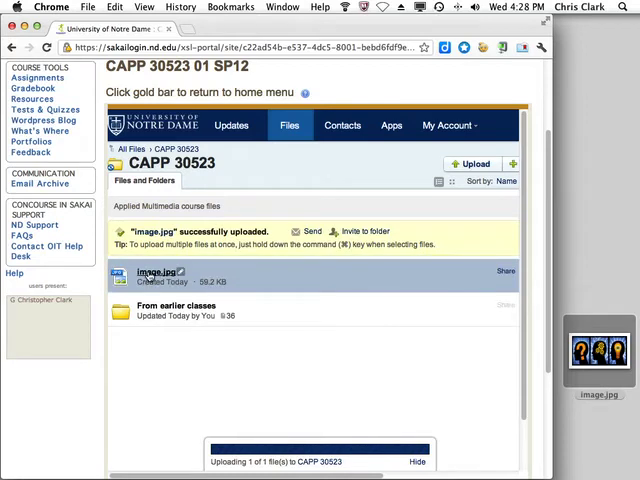
{"action": "left_click", "coordinate": [148, 274]}
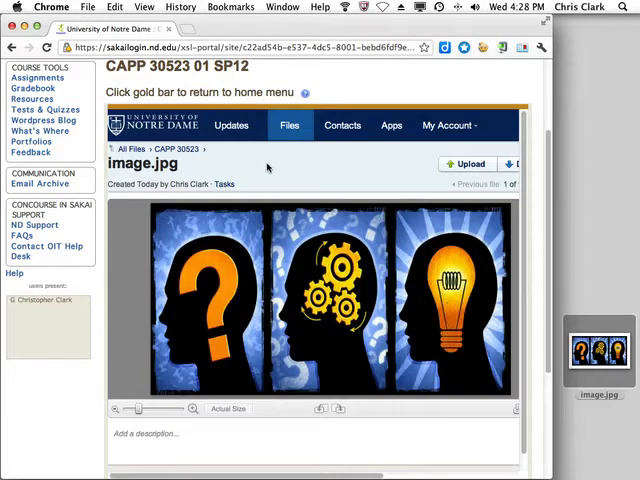
{"action": "left_click", "coordinate": [172, 149]}
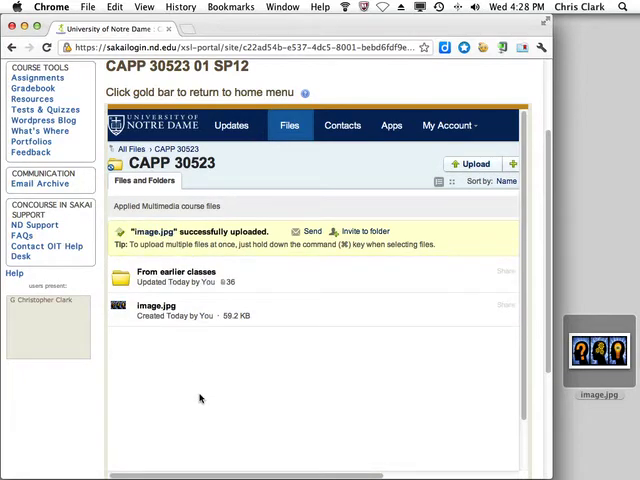
Step: Drag the image.jpg row onto the From earlier classes folder
{"action": "left_click_drag", "start_coordinate": [161, 307], "coordinate": [187, 288]}
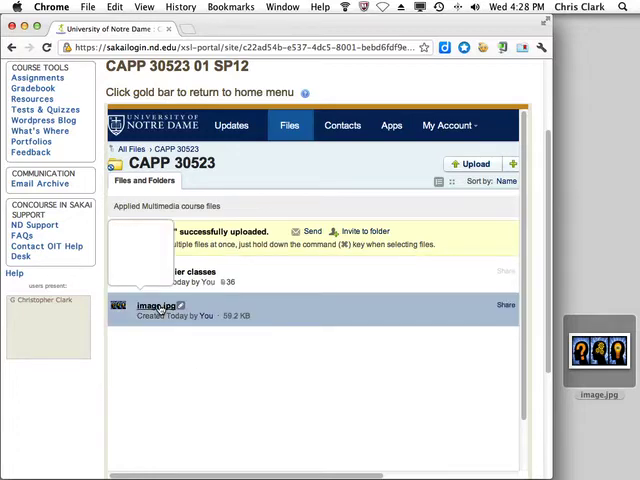
{"action": "left_click_drag", "start_coordinate": [187, 288], "coordinate": [193, 281]}
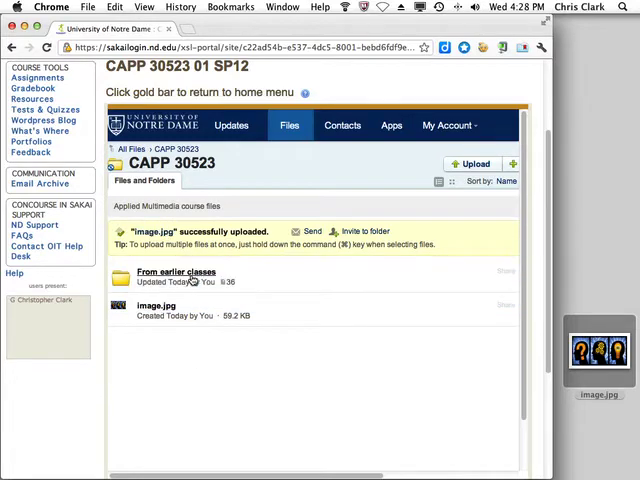